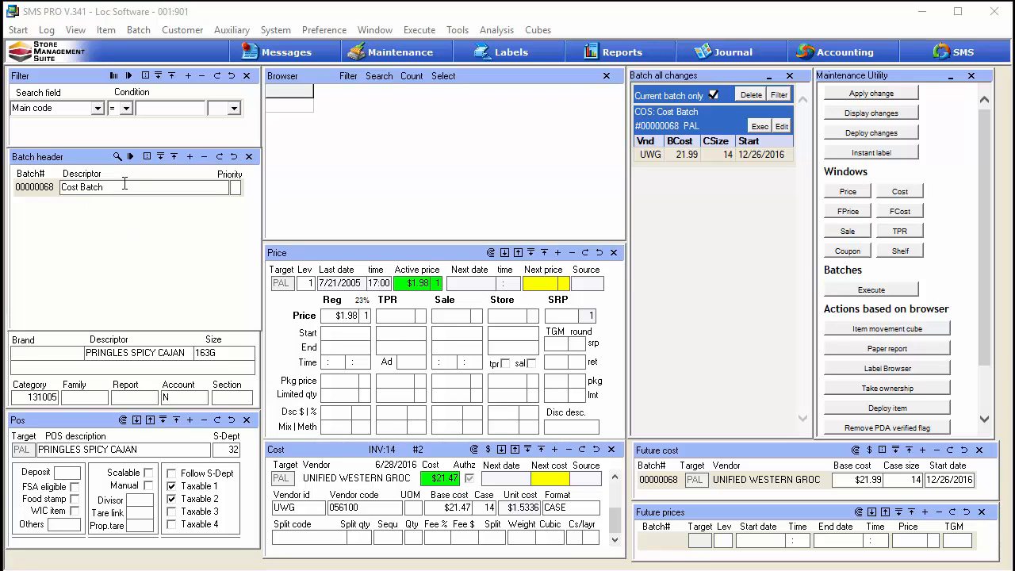
# Filter the item browser to the items in the Cost Batch and count them.
pyautogui.click(131, 156)
pyautogui.click(412, 76)
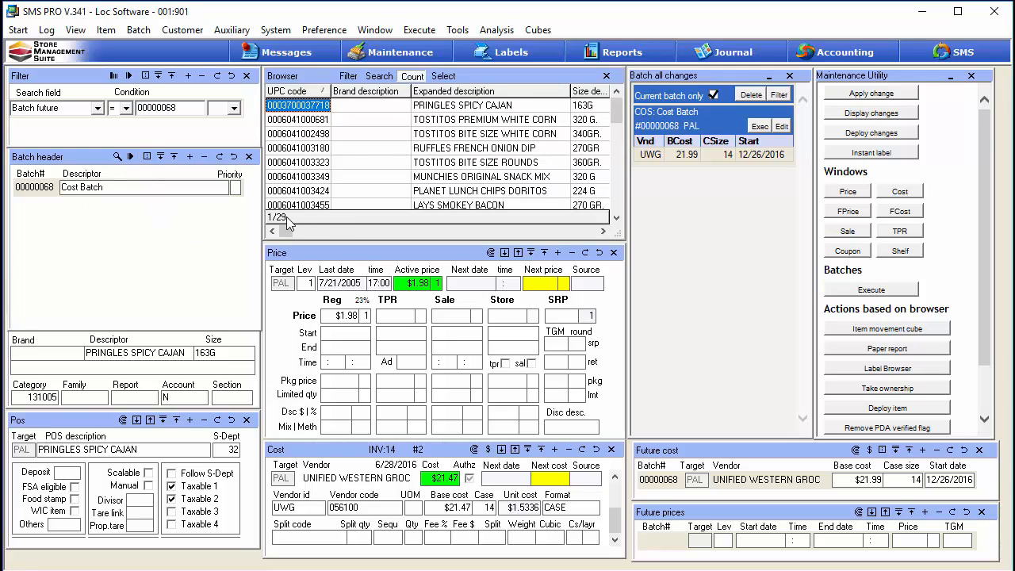
pyautogui.click(409, 79)
# Examine the current and future costs of several chip items, ending on PRINGLES SPICY CAJAN.
pyautogui.click(318, 133)
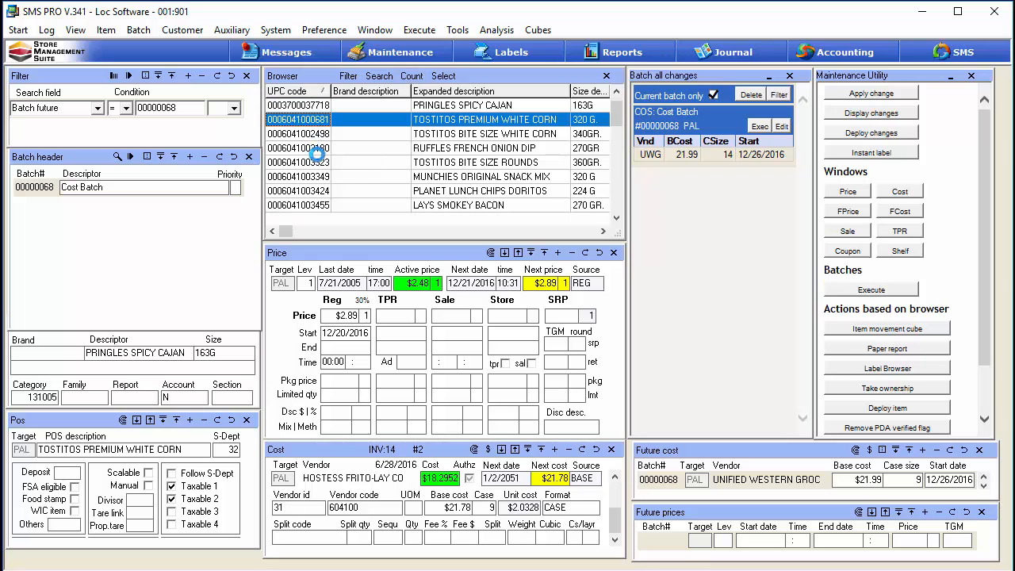
pyautogui.click(319, 161)
pyautogui.click(317, 190)
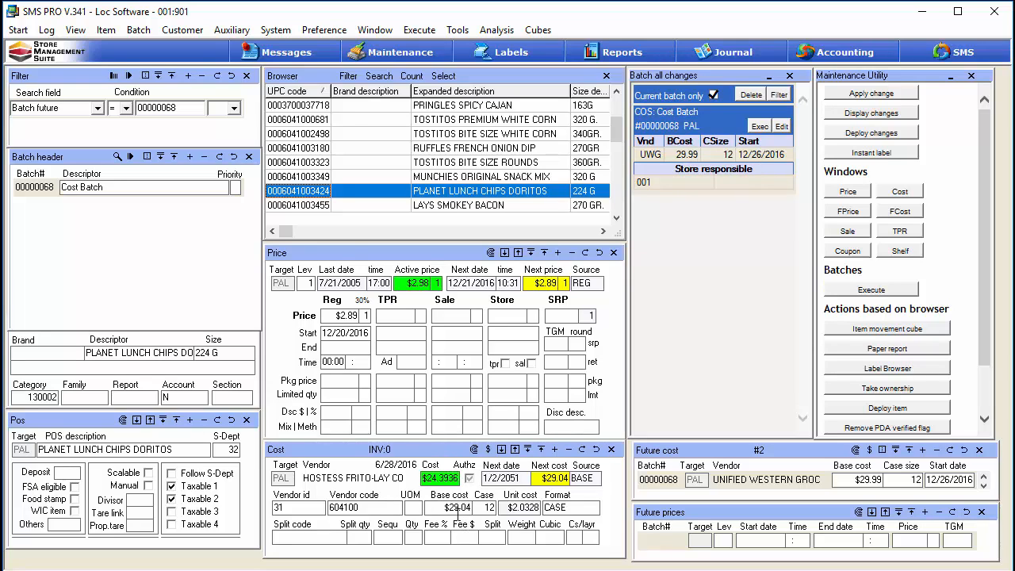
pyautogui.click(297, 107)
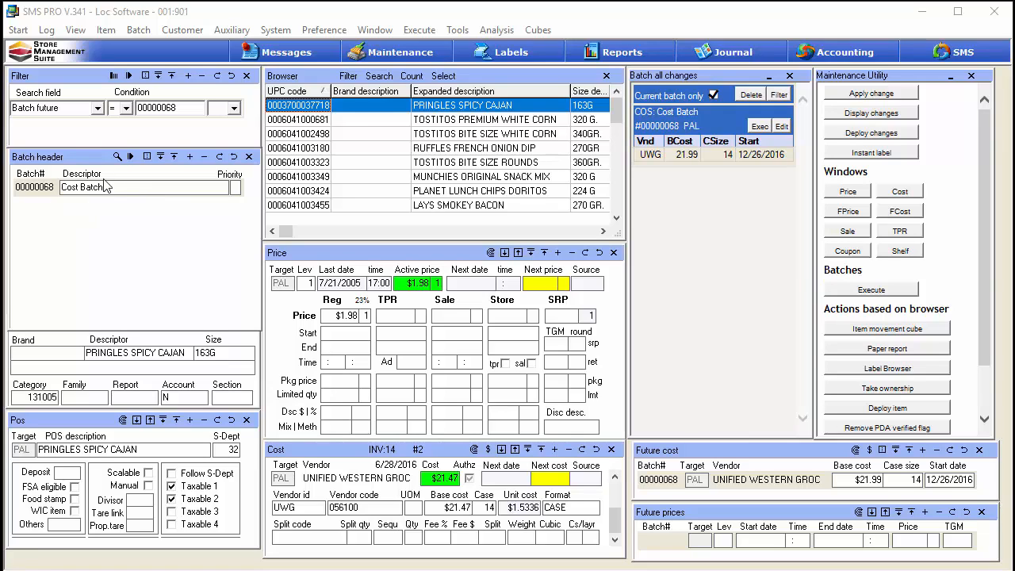
# Create a future price batch named "Price Batch to Match" with start date 12/26/2016, using the expanded batch header.
pyautogui.click(146, 158)
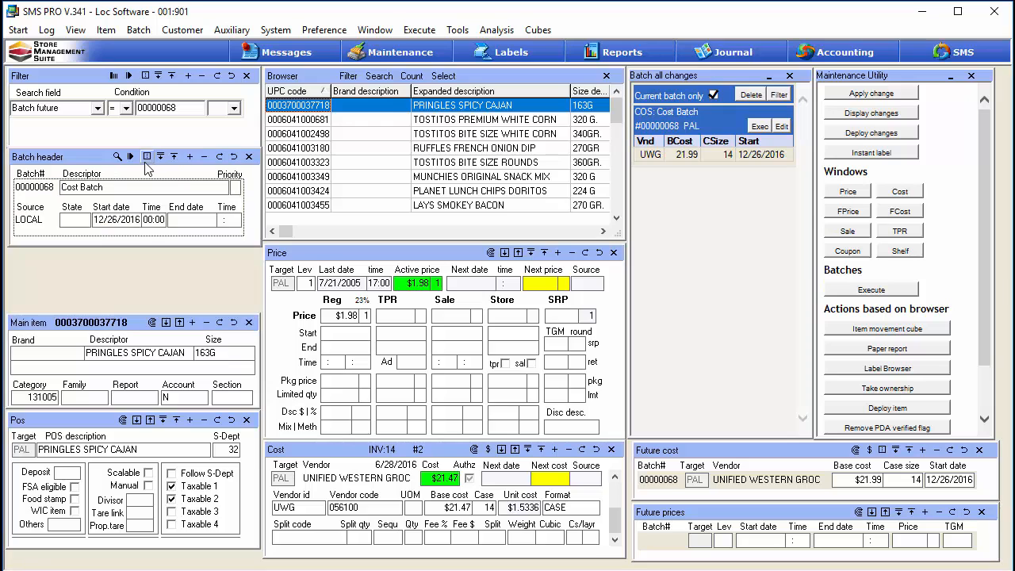
pyautogui.click(146, 156)
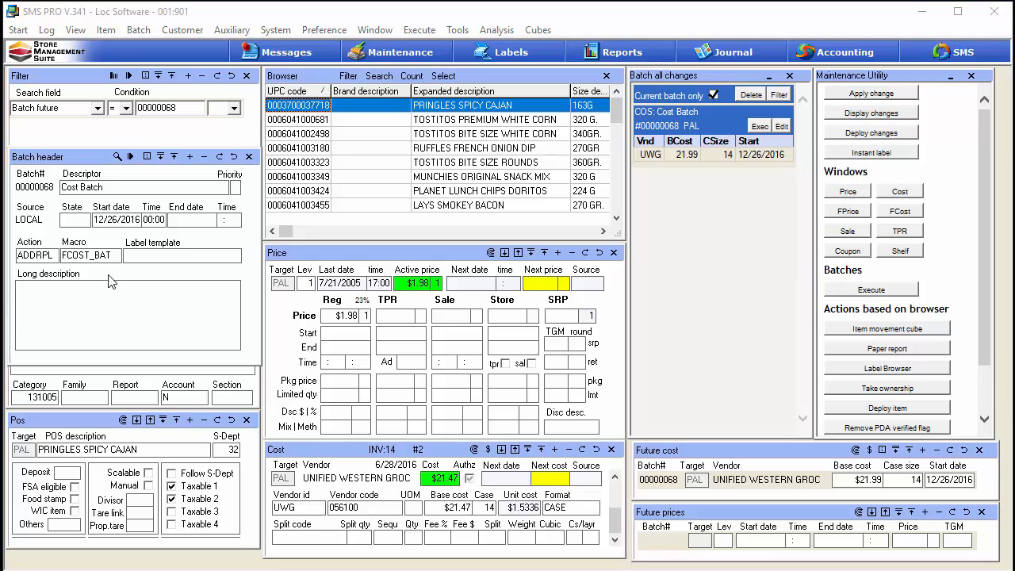
pyautogui.click(191, 157)
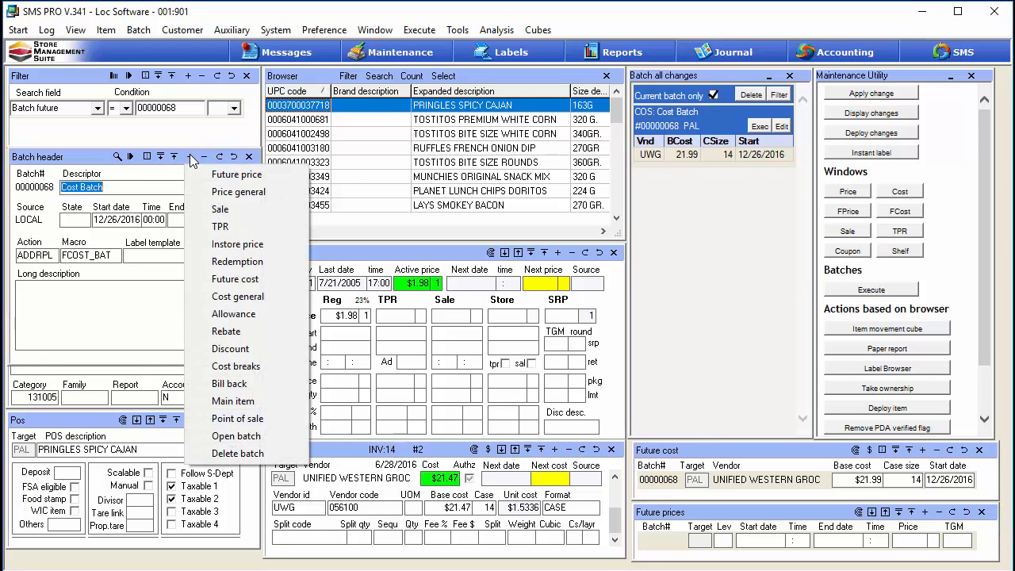
pyautogui.click(227, 175)
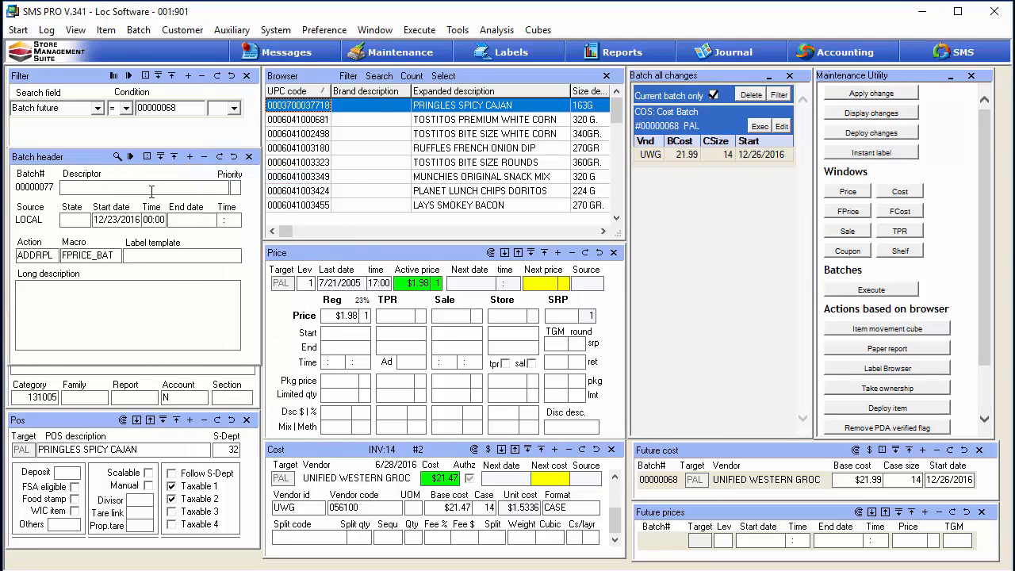
pyautogui.write('Price Batch to Match')
pyautogui.doubleClick(121, 222)
pyautogui.click(147, 158)
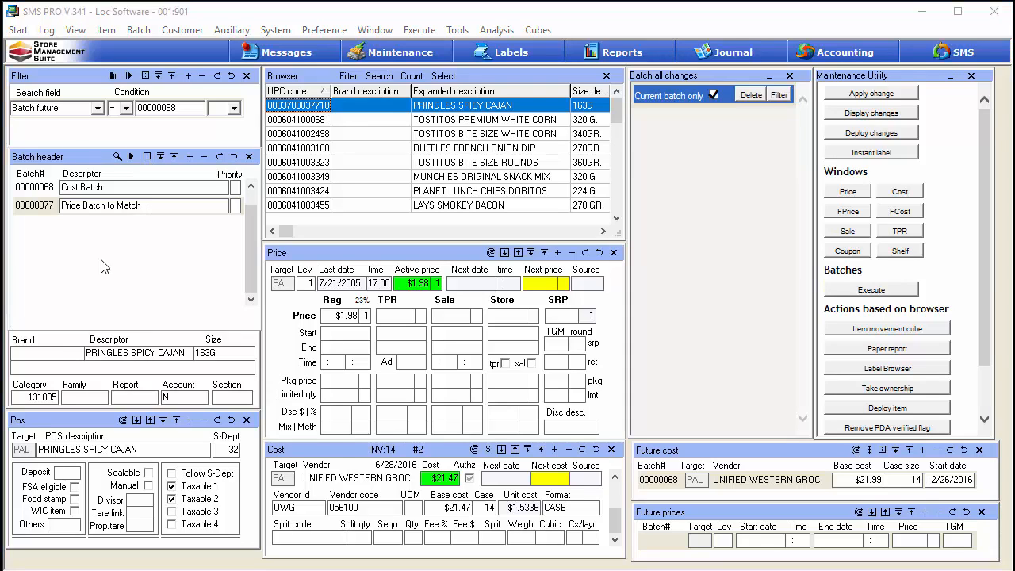
# Make the Cost Batch active again, reload its items into the browser and check the item count.
pyautogui.click(46, 189)
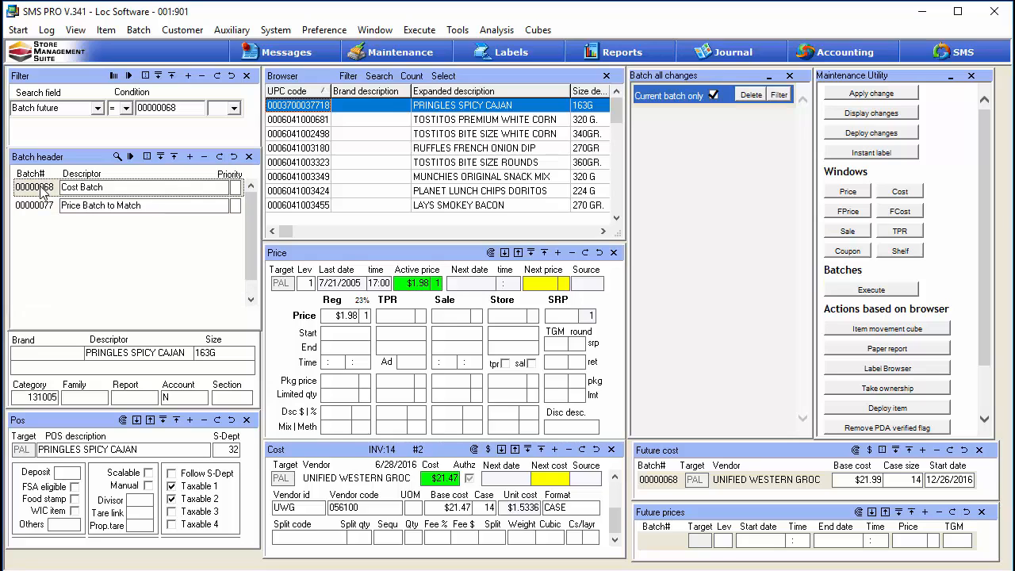
pyautogui.click(131, 157)
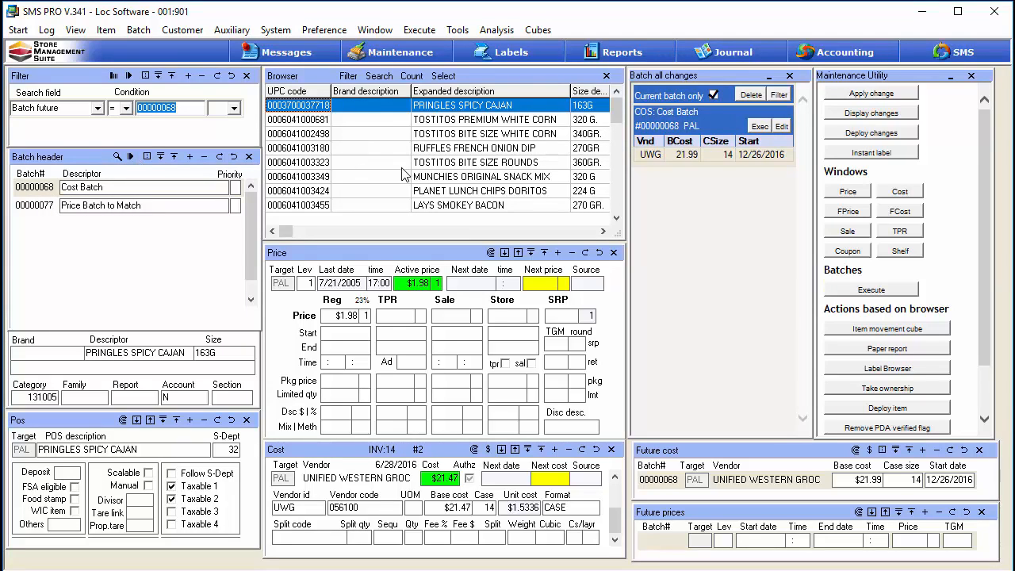
pyautogui.click(413, 77)
pyautogui.click(414, 80)
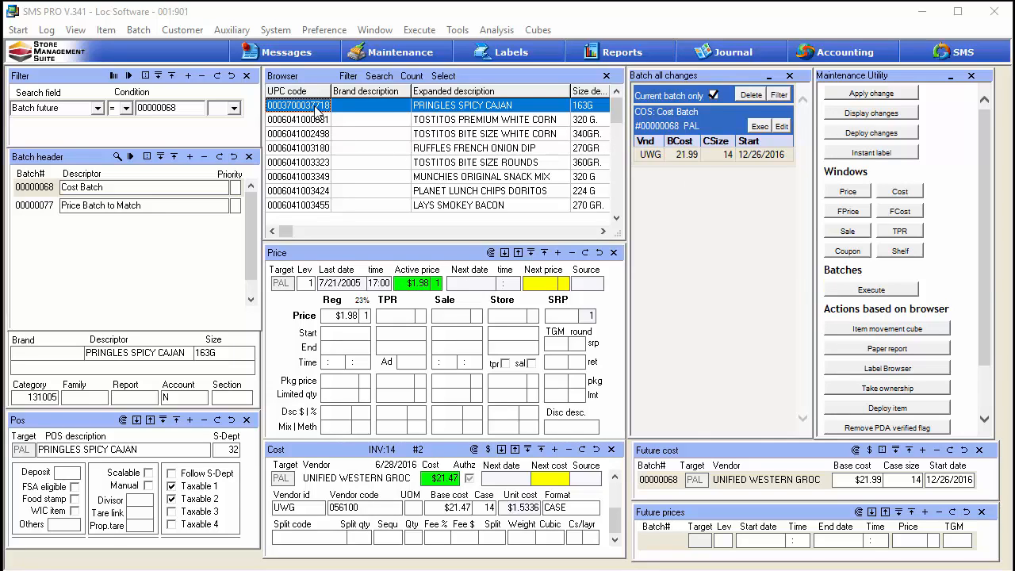
# Compare the margin and rounding settings of RUFFLES FRENCH ONION DIP with those of TOSTITOS PREMIUM WHITE CORN.
pyautogui.click(311, 149)
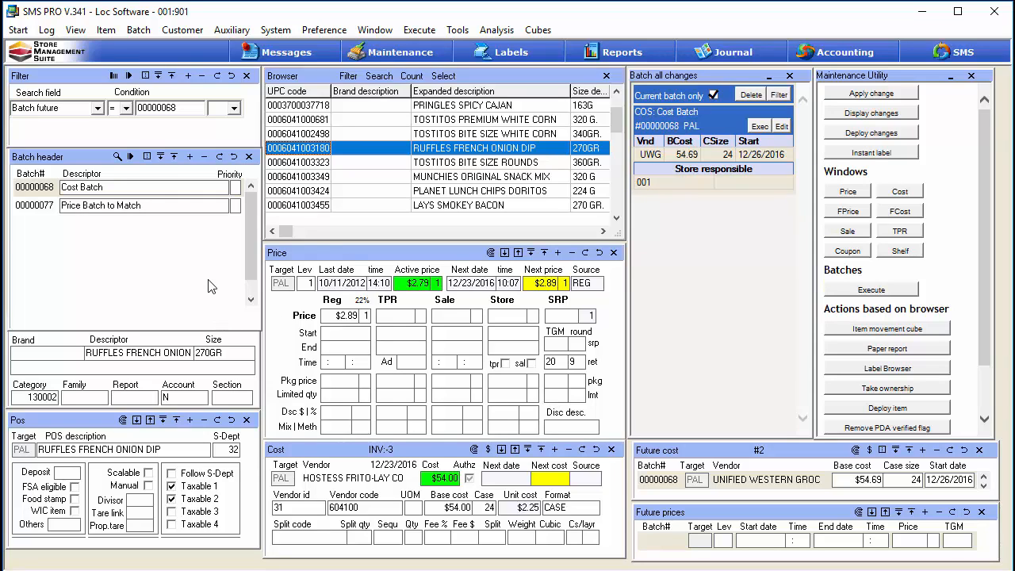
pyautogui.click(324, 119)
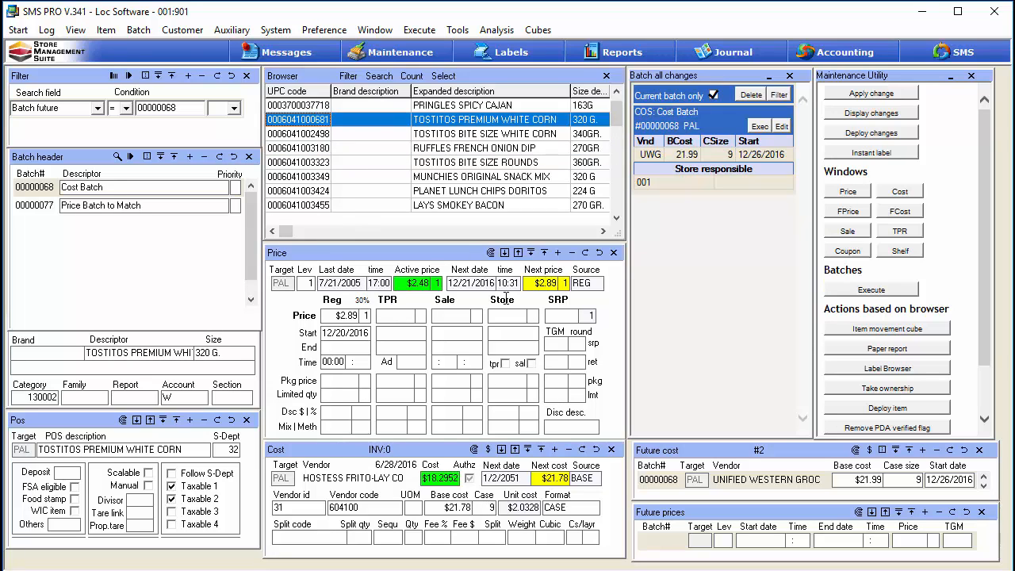
pyautogui.click(311, 149)
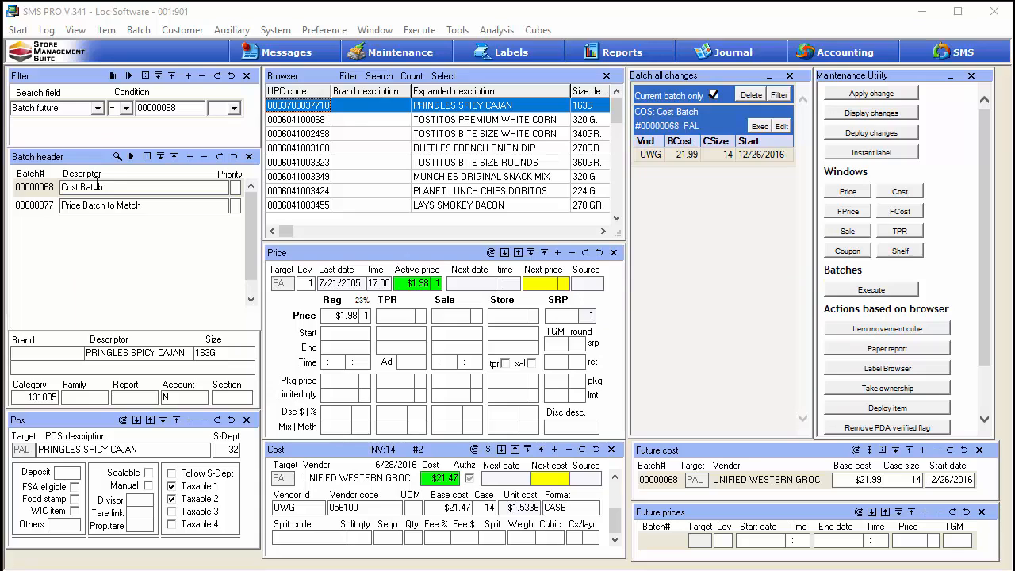
# Add the filter condition PRI.F49 (cursor) = null for the retail target margin, apply it and count the items.
pyautogui.click(190, 77)
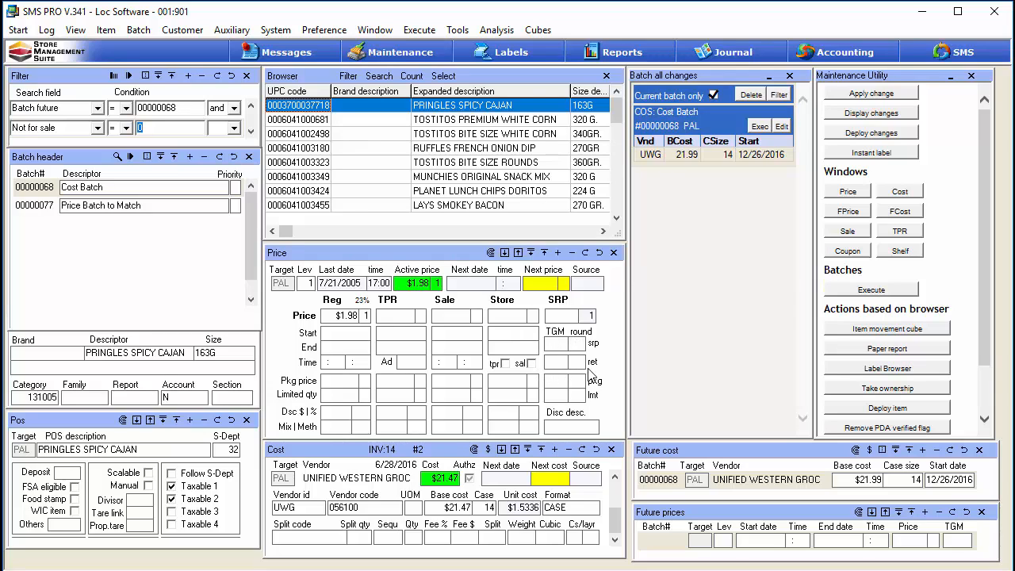
pyautogui.click(557, 367)
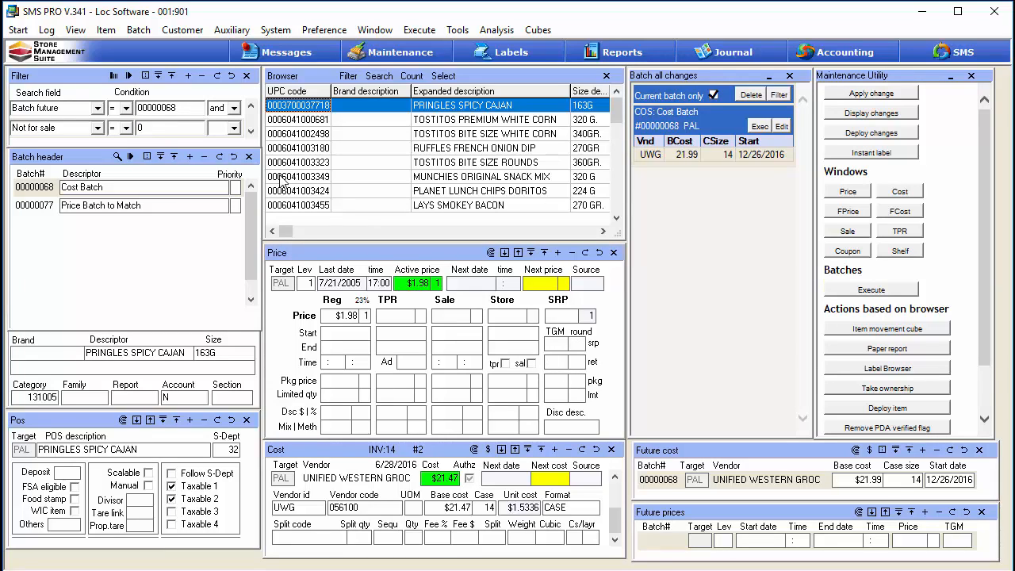
pyautogui.click(97, 130)
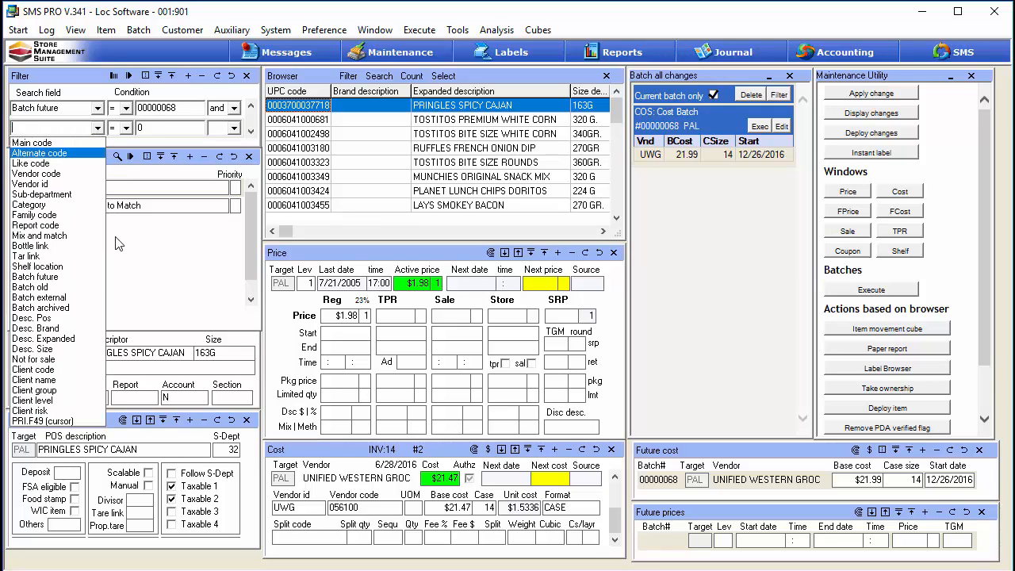
pyautogui.click(67, 422)
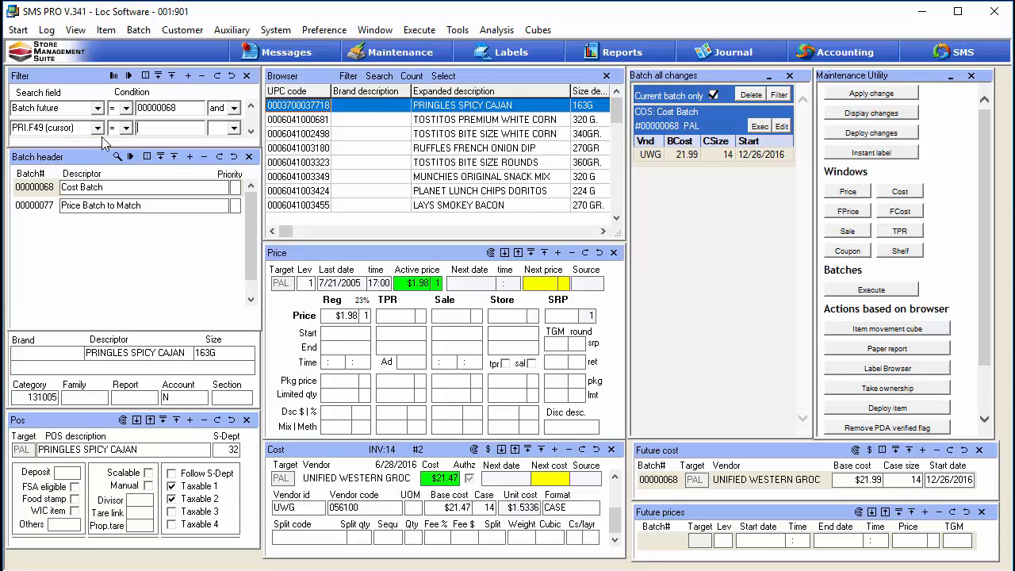
pyautogui.write('null')
pyautogui.click(130, 77)
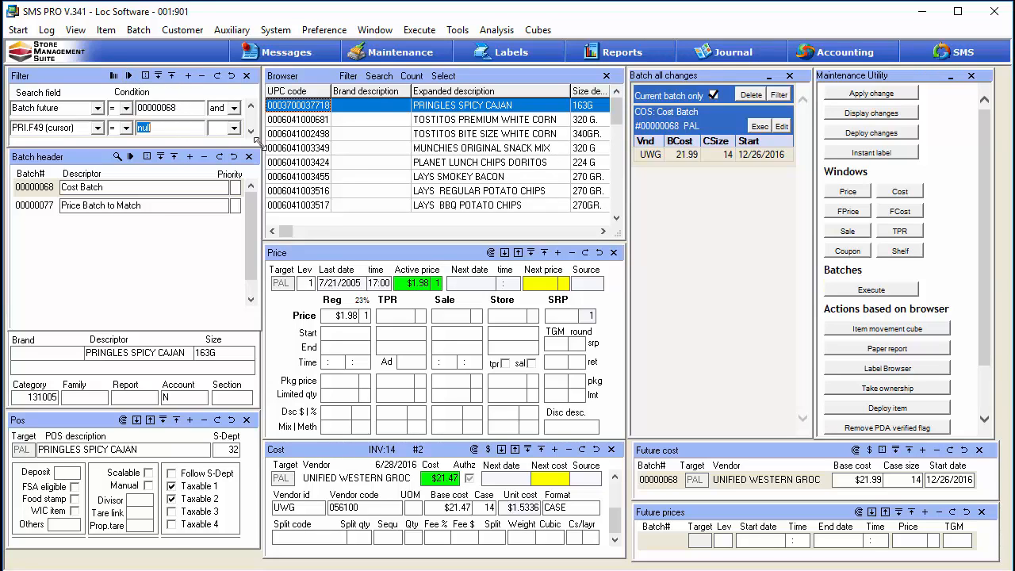
pyautogui.click(412, 76)
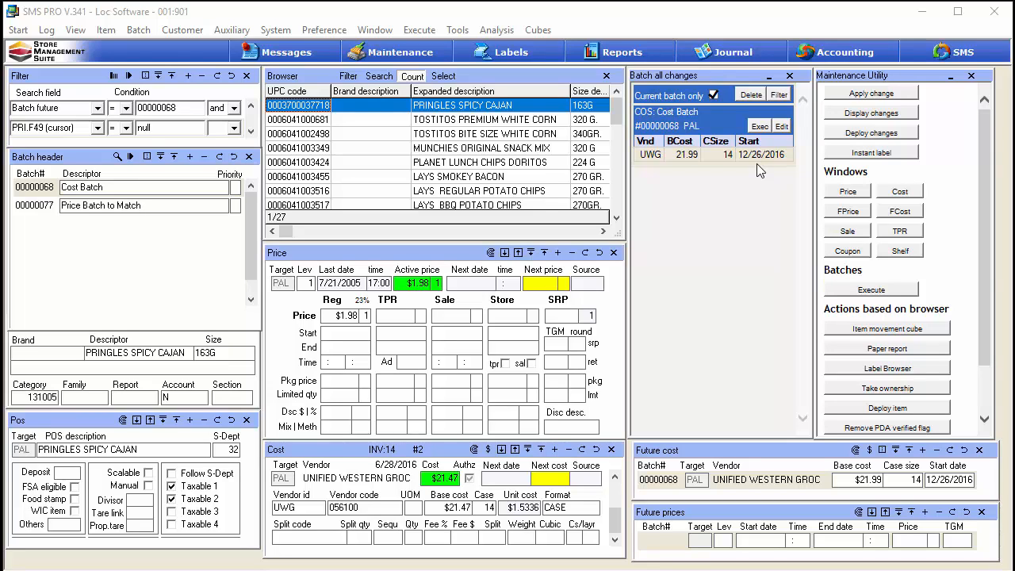
# With Price Batch to Match active, globally apply only changes to the future costs of all browser items, confirming with yes and keeping Generate retail price enabled.
pyautogui.click(50, 213)
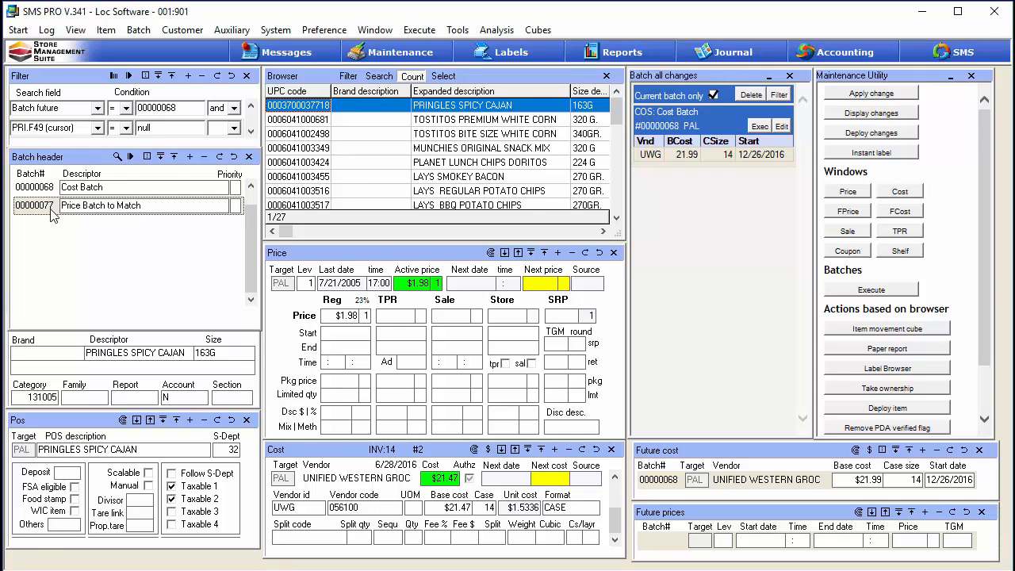
pyautogui.click(50, 191)
pyautogui.click(48, 206)
pyautogui.click(53, 189)
pyautogui.click(50, 207)
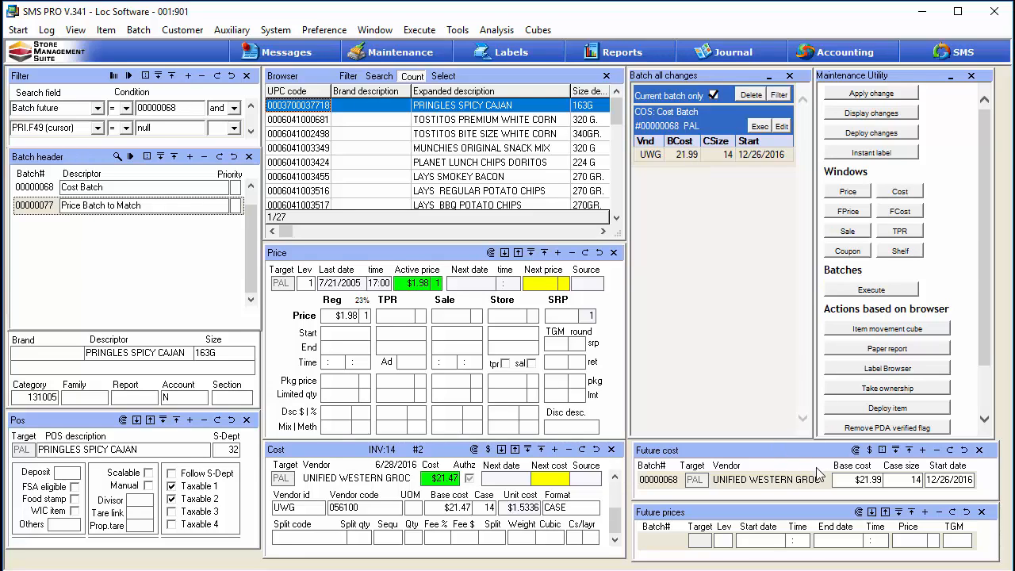
pyautogui.click(856, 450)
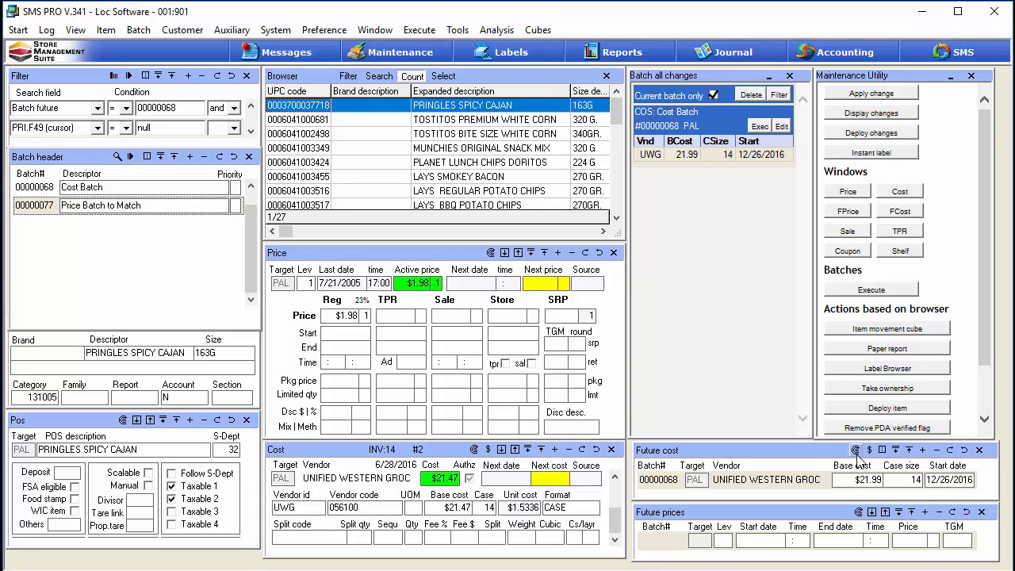
pyautogui.click(856, 450)
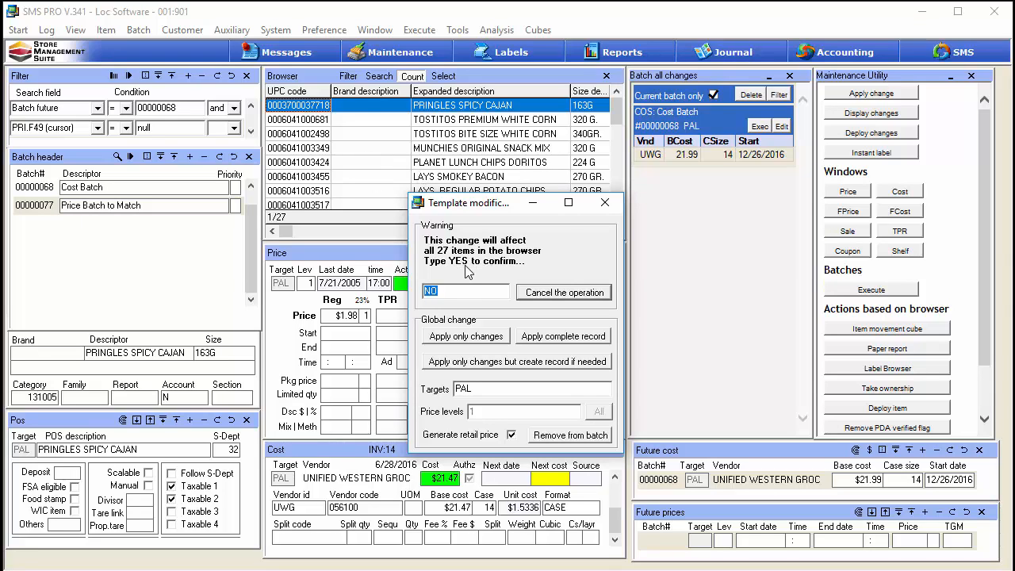
pyautogui.write('yes')
pyautogui.click(512, 434)
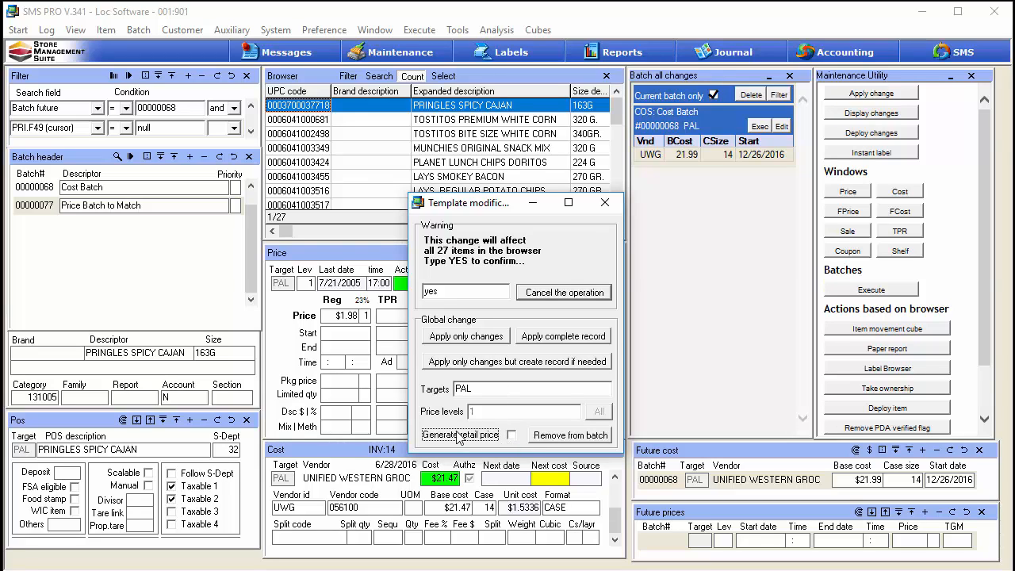
pyautogui.click(512, 436)
pyautogui.click(445, 343)
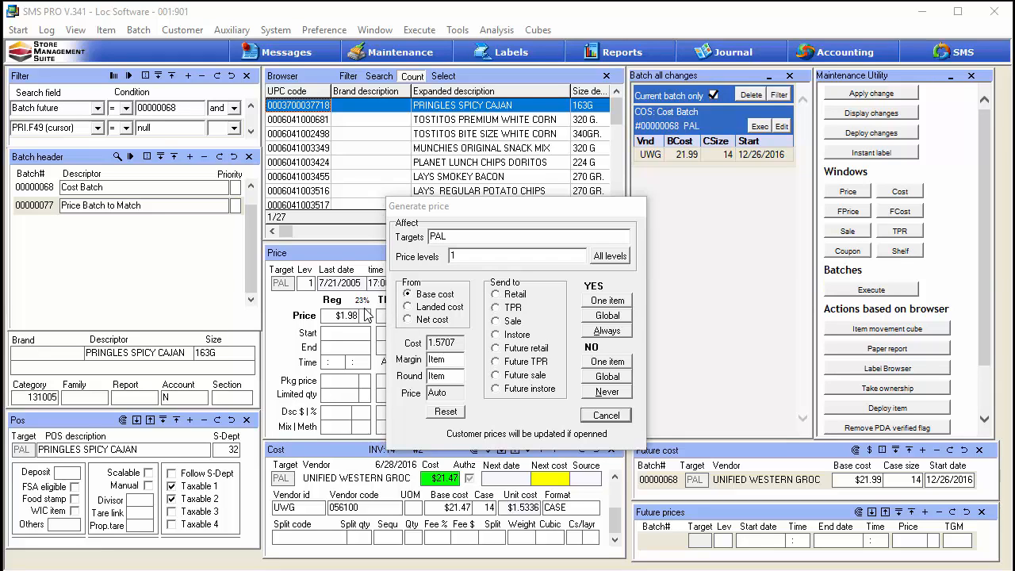
# Generate future retail prices globally from base cost with a margin of 30 and rounding to 9.
pyautogui.click(437, 359)
pyautogui.doubleClick(436, 360)
pyautogui.write('30')
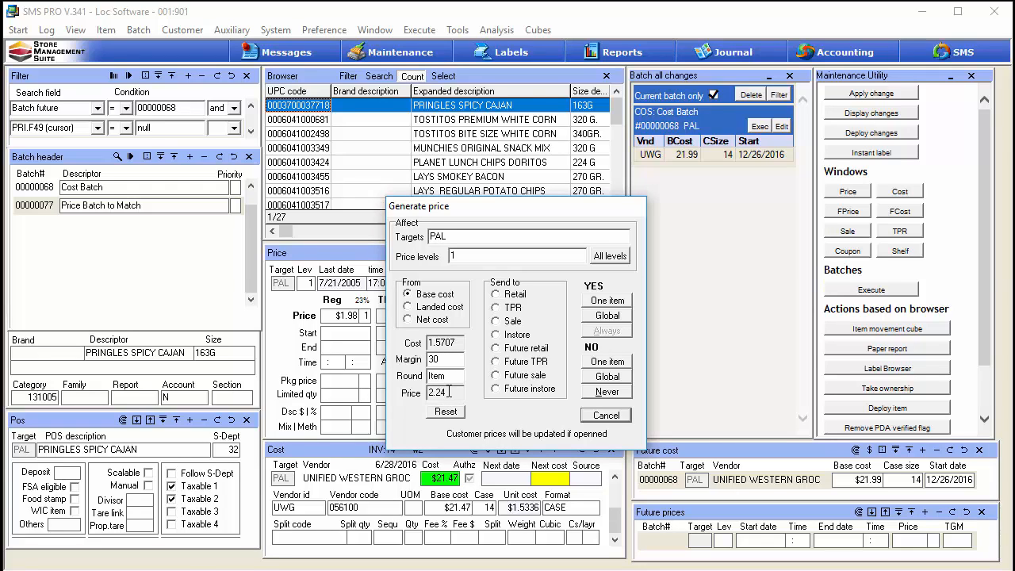
pyautogui.press('Tab')
pyautogui.write('9')
pyautogui.click(496, 349)
pyautogui.click(597, 316)
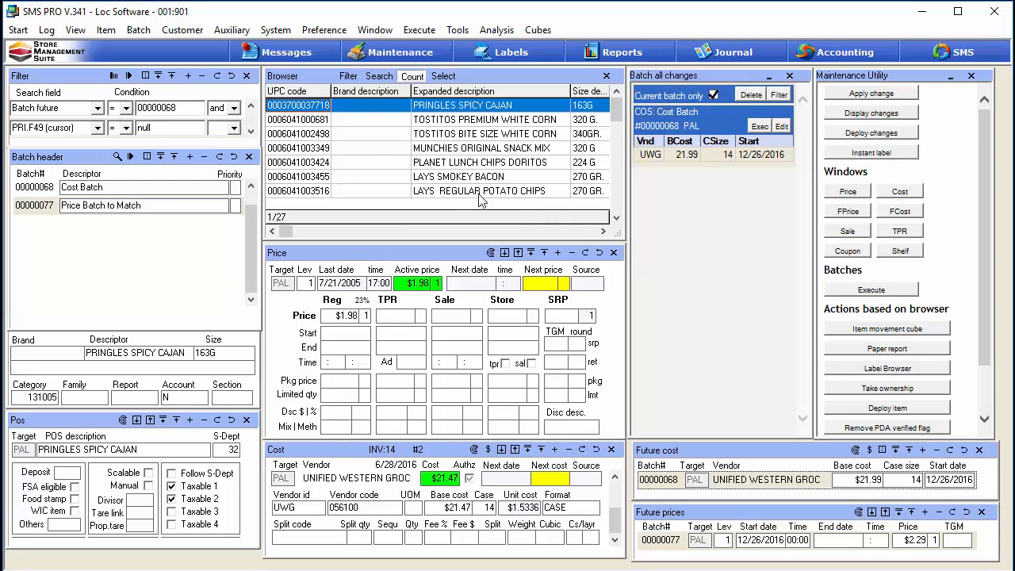
# Check the generated future prices on several browser items, including TOSTITOS BITE SIZE WHITE CORN, LAYS SMOKEY BACON and PRINGLES SPICY CAJAN.
pyautogui.click(317, 135)
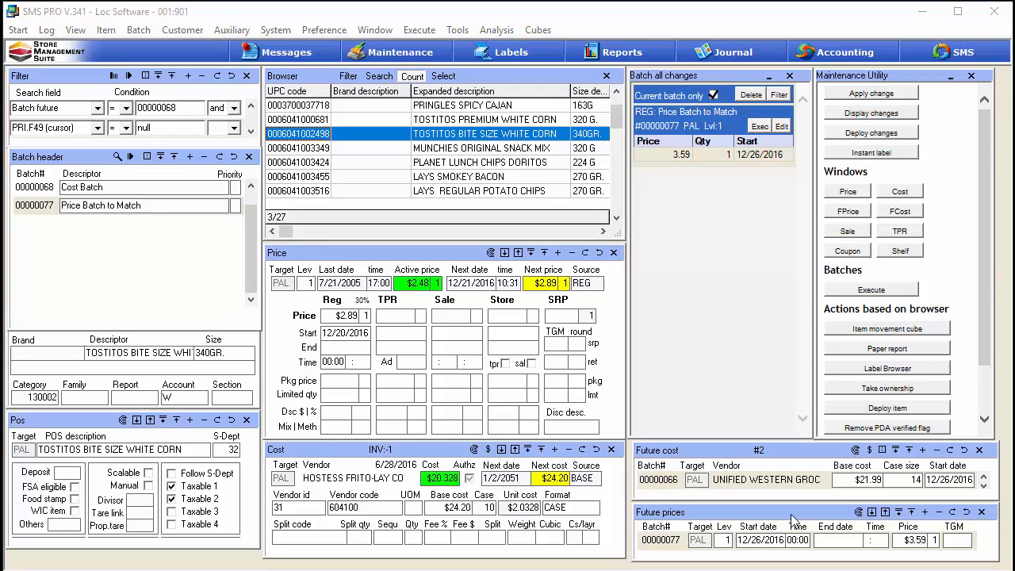
pyautogui.click(315, 162)
pyautogui.click(315, 180)
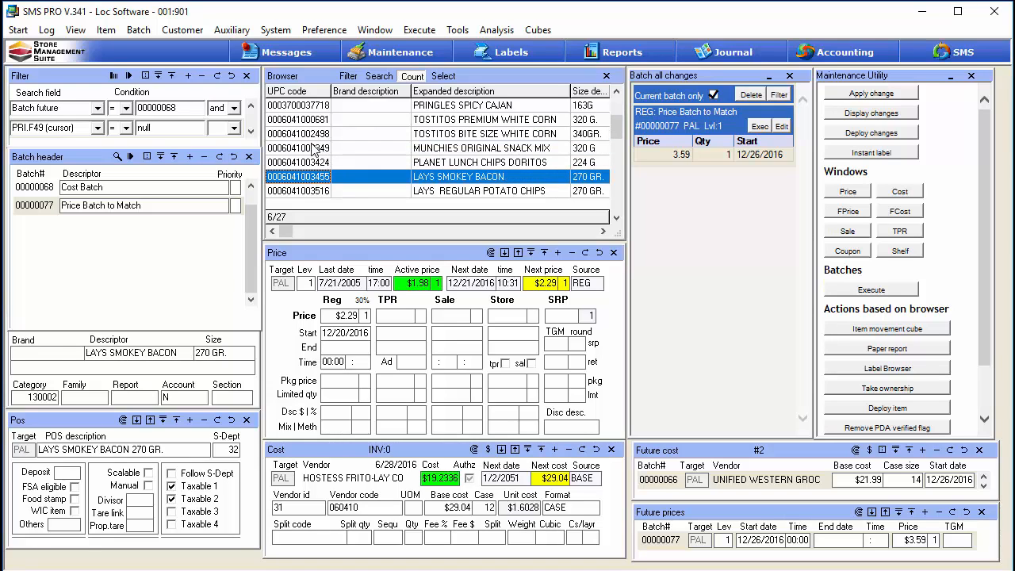
pyautogui.click(315, 149)
pyautogui.click(311, 105)
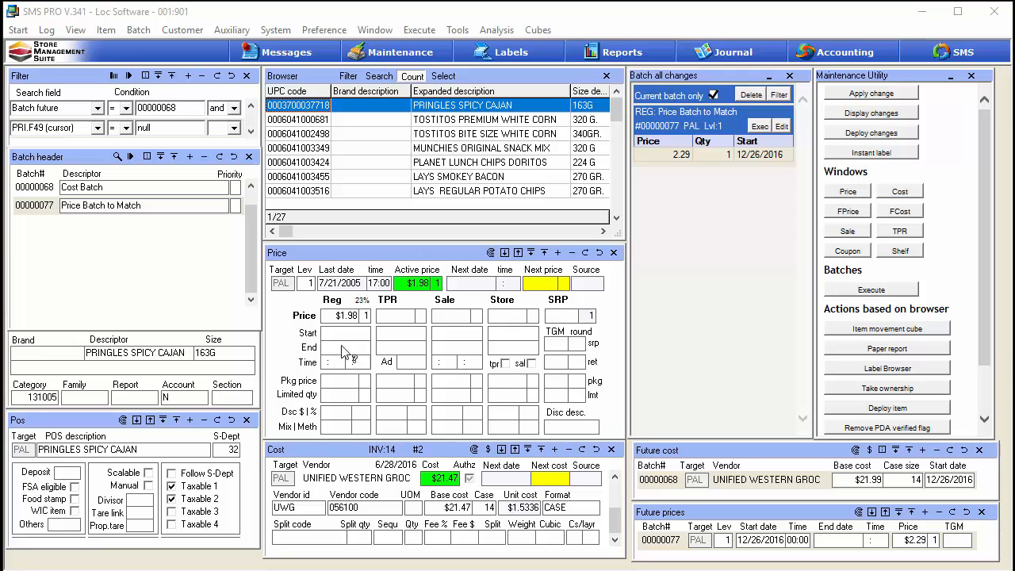
# Load the items of Cost Batch 00000068 into the browser and restrict them to PRI.F49 (cursor) >= 0.
pyautogui.click(44, 190)
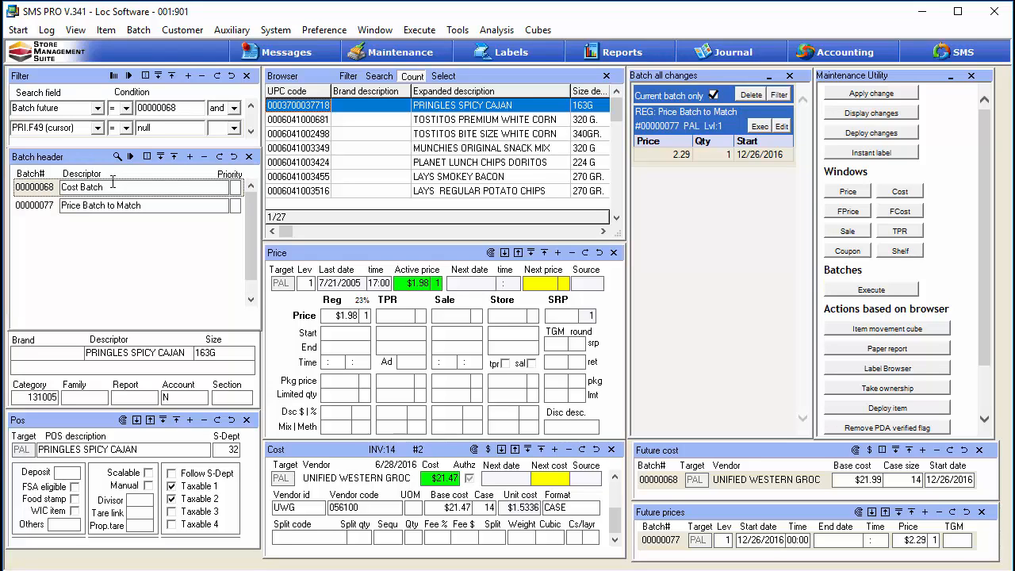
pyautogui.click(131, 157)
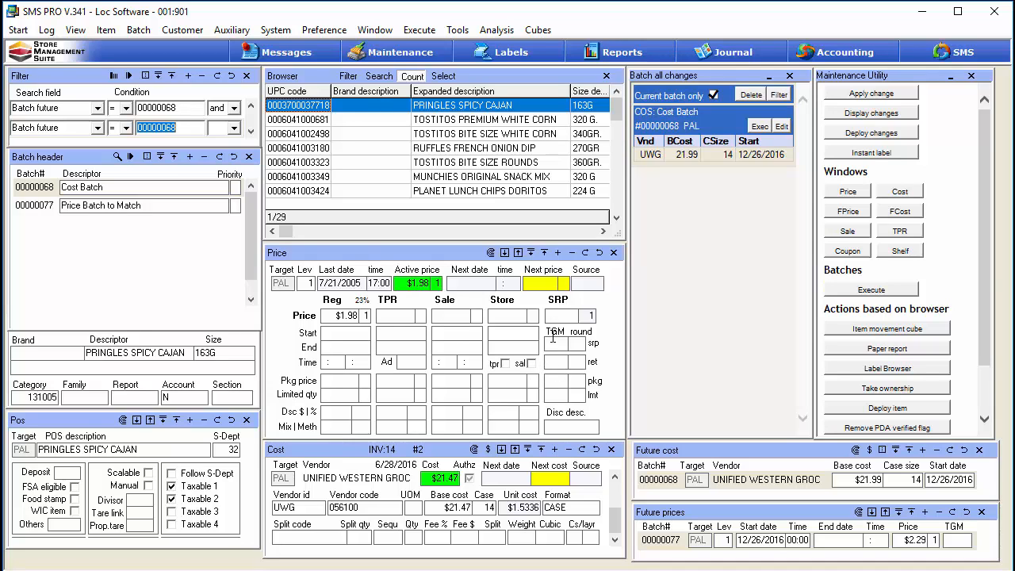
pyautogui.click(559, 366)
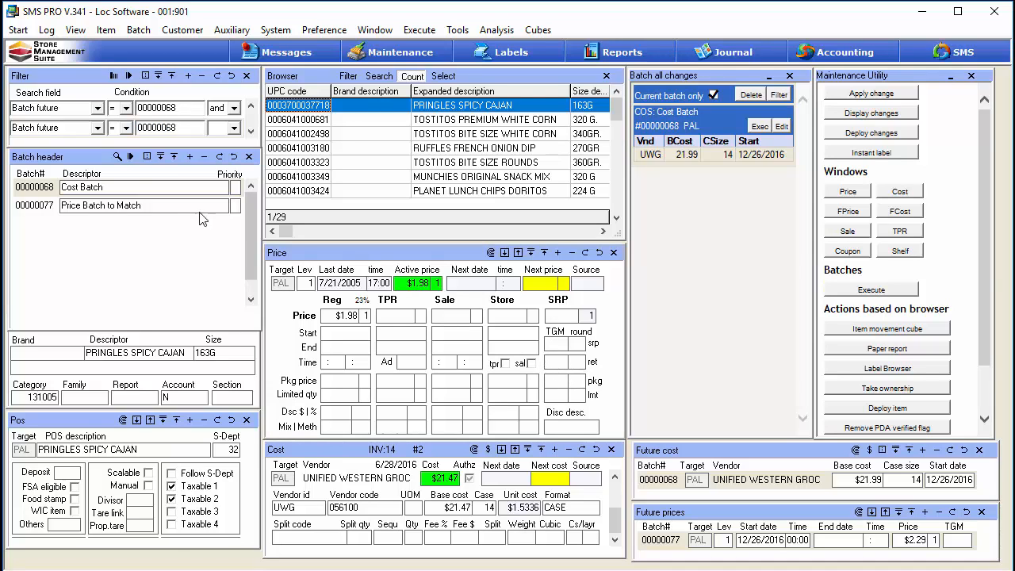
pyautogui.click(97, 129)
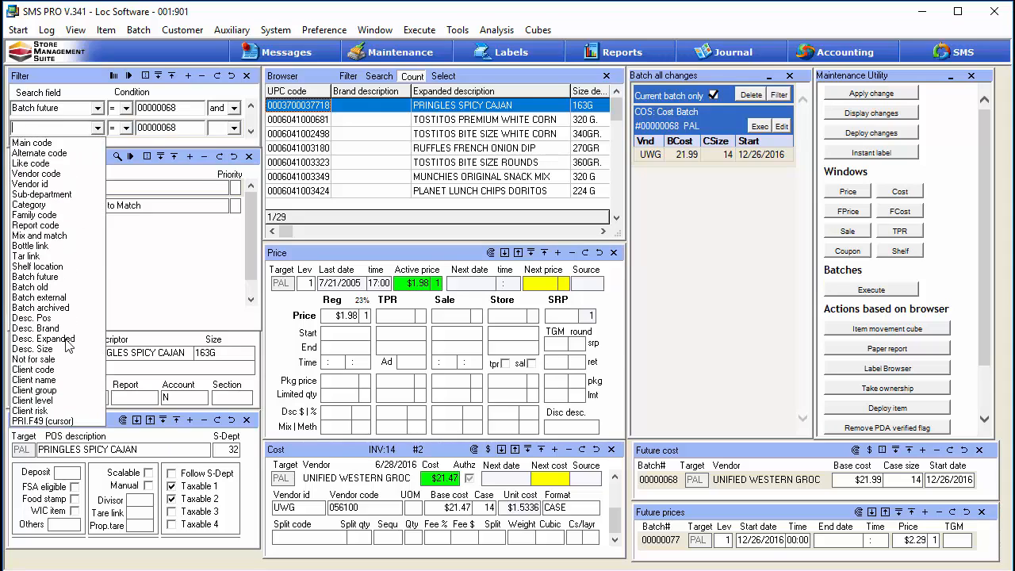
pyautogui.click(75, 421)
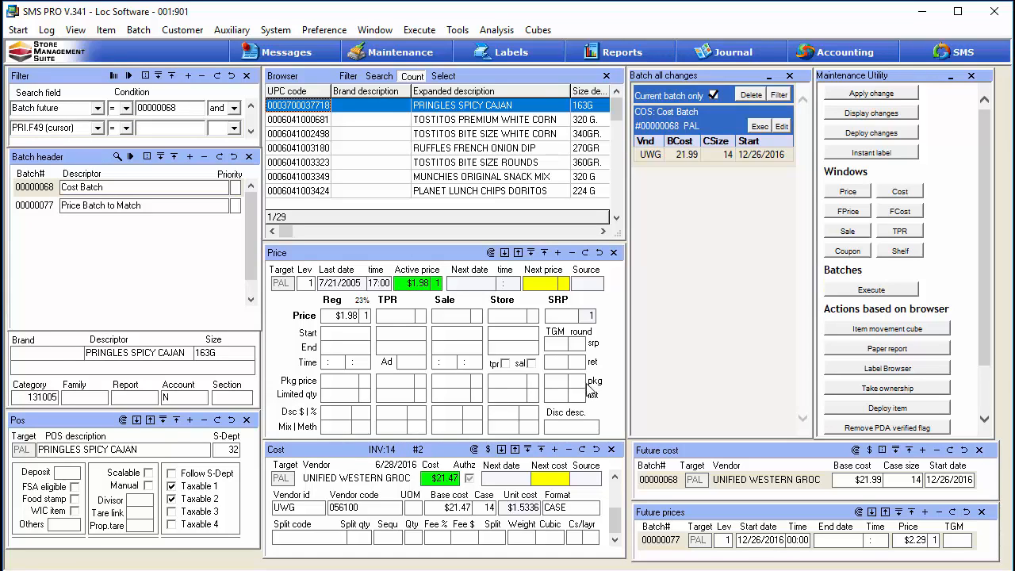
pyautogui.click(125, 127)
pyautogui.click(116, 163)
pyautogui.click(129, 76)
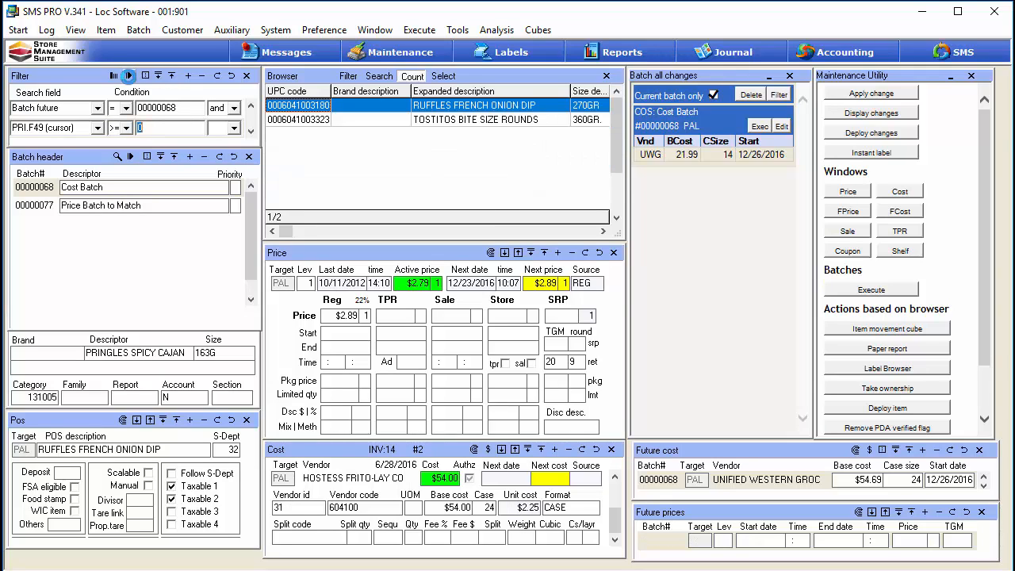
# Check the retail target margin and rounding of TOSTITOS BITE SIZE ROUNDS and RUFFLES FRENCH ONION DIP.
pyautogui.click(306, 120)
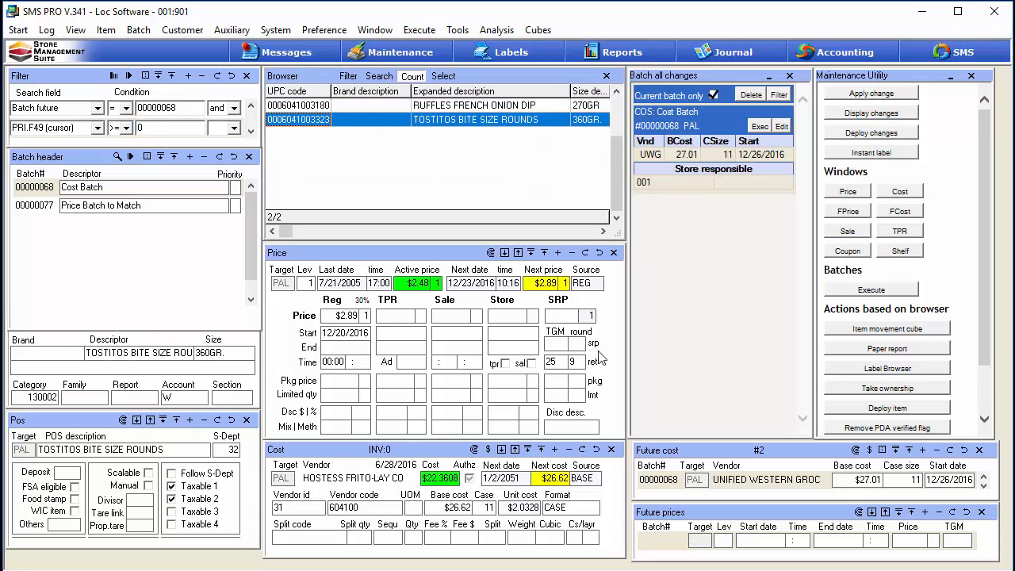
pyautogui.click(315, 107)
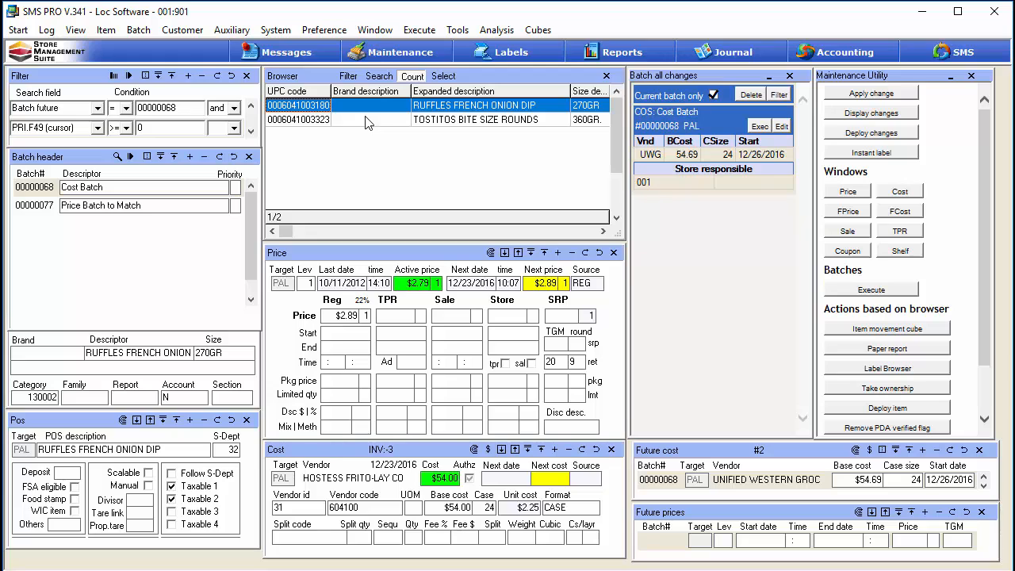
# Make Price Batch to Match active and globally apply only changes to the future costs, confirming with yes and keeping Generate retail price enabled.
pyautogui.click(50, 210)
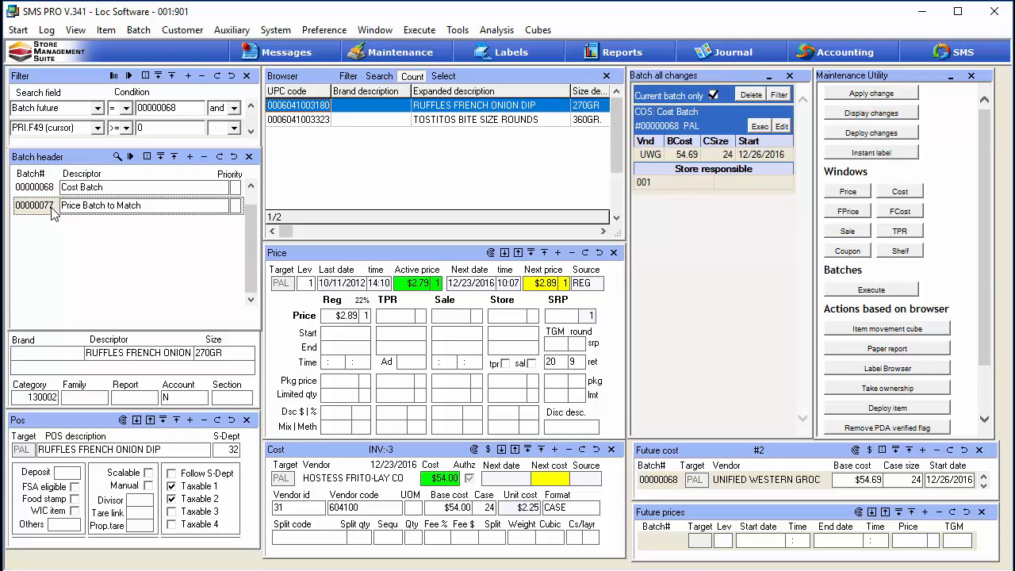
pyautogui.click(49, 191)
pyautogui.click(50, 204)
pyautogui.click(50, 193)
pyautogui.click(46, 208)
pyautogui.click(856, 451)
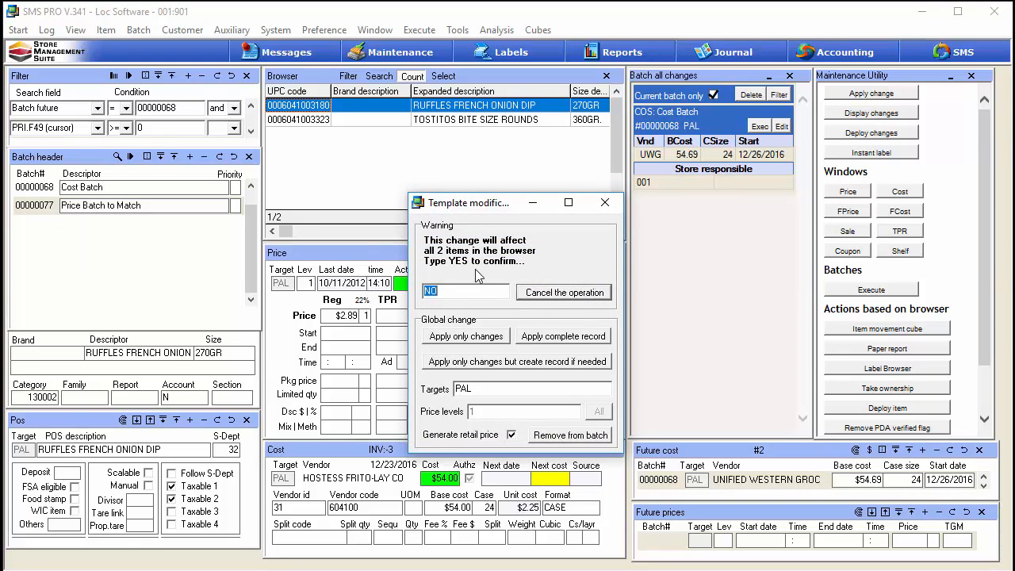
pyautogui.write('yes')
pyautogui.click(460, 337)
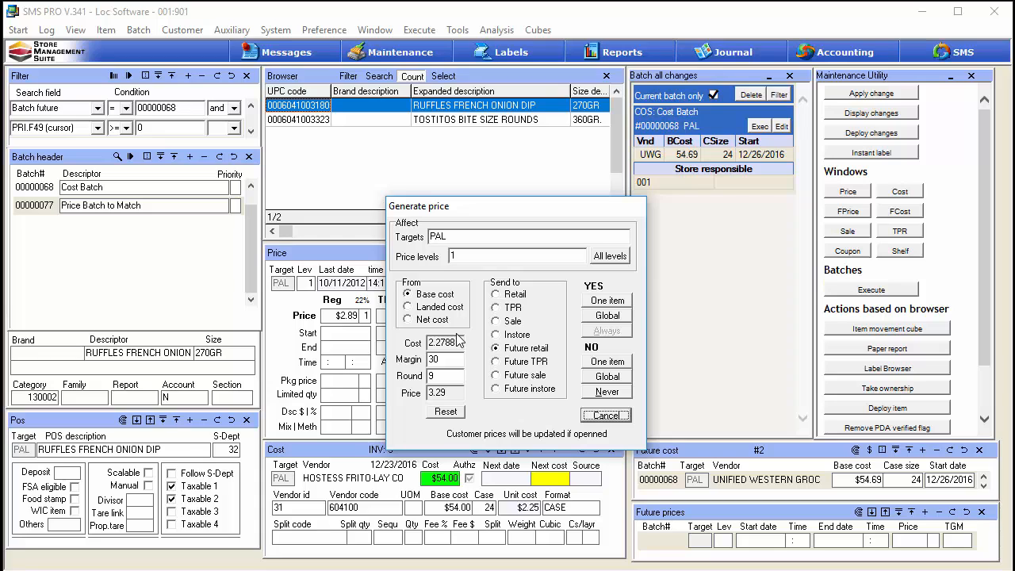
# Reset margin and round to the item's own values and generate future retail prices globally from base cost.
pyautogui.moveTo(491, 211); pyautogui.dragTo(710, 208)
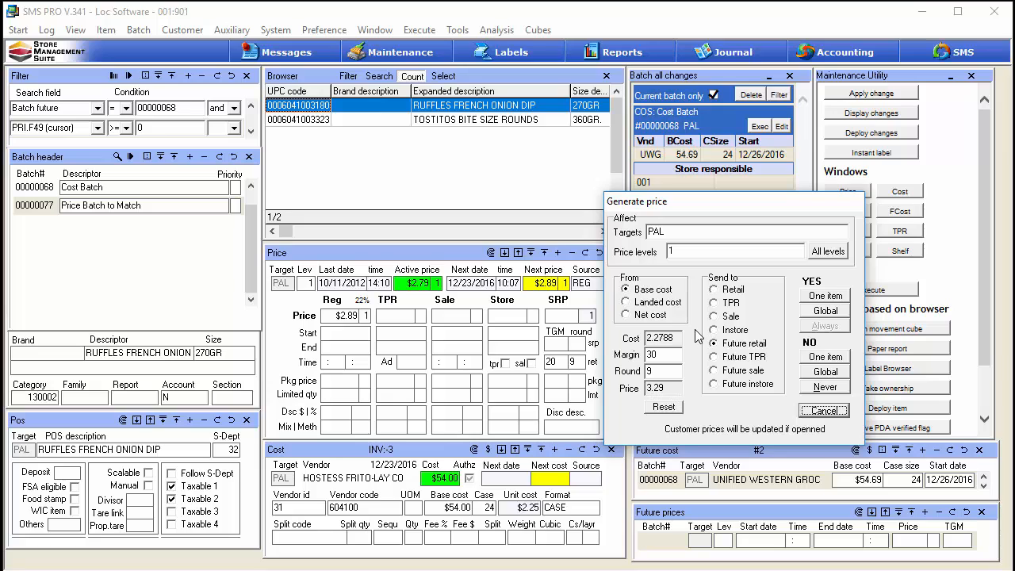
pyautogui.click(671, 407)
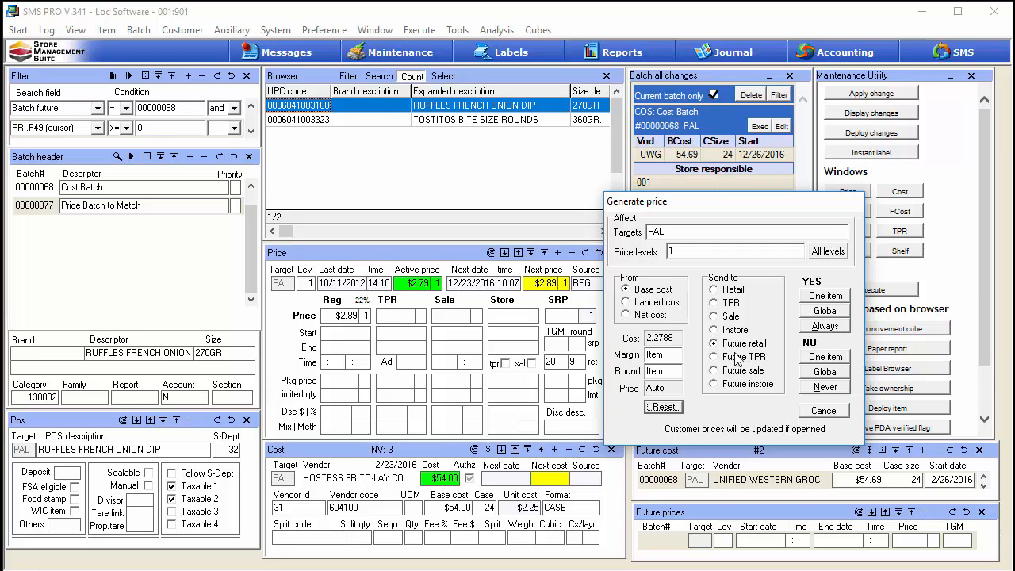
pyautogui.click(819, 312)
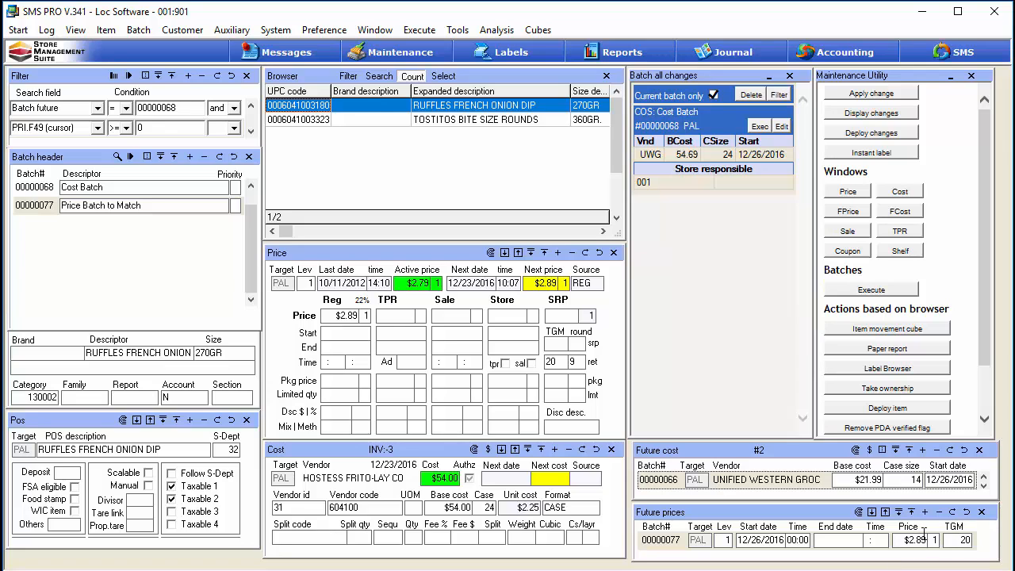
pyautogui.click(315, 119)
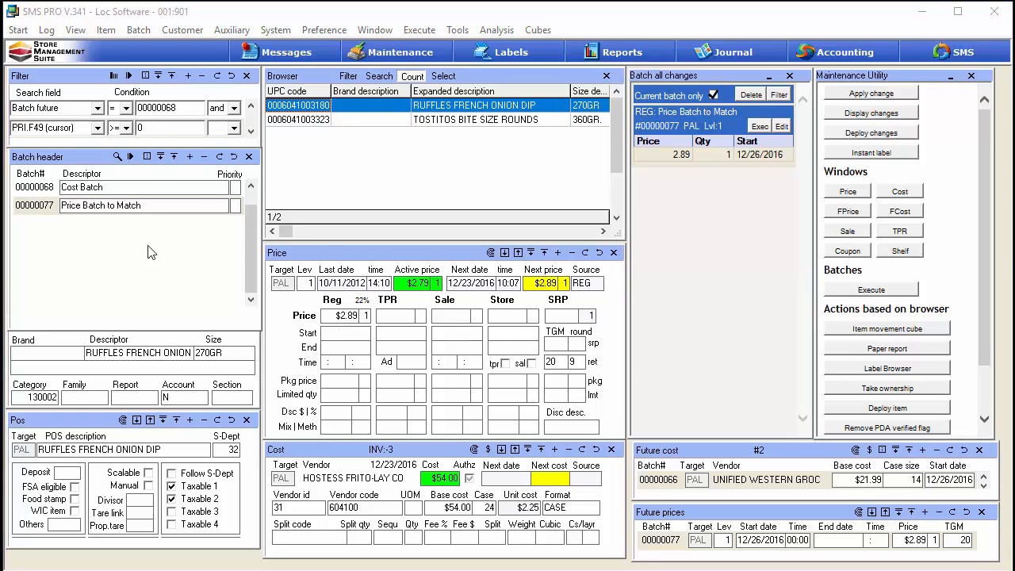
# Filter the browser by Price Batch to Match and Cost Batch in turn to compare their items, checking the future price of TOSTITOS BITE SIZE ROUNDS.
pyautogui.click(49, 207)
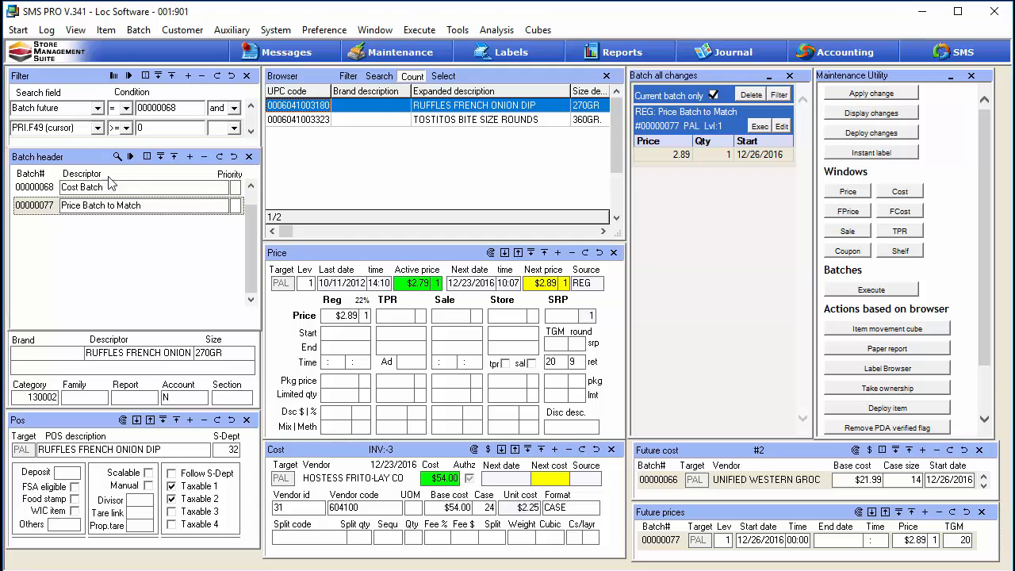
pyautogui.click(131, 158)
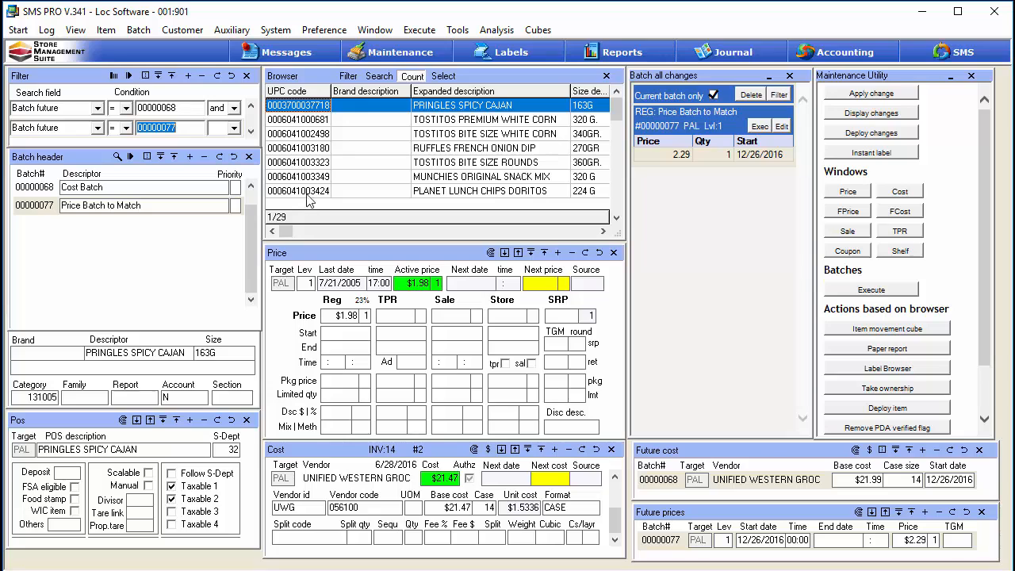
pyautogui.click(46, 188)
pyautogui.click(132, 158)
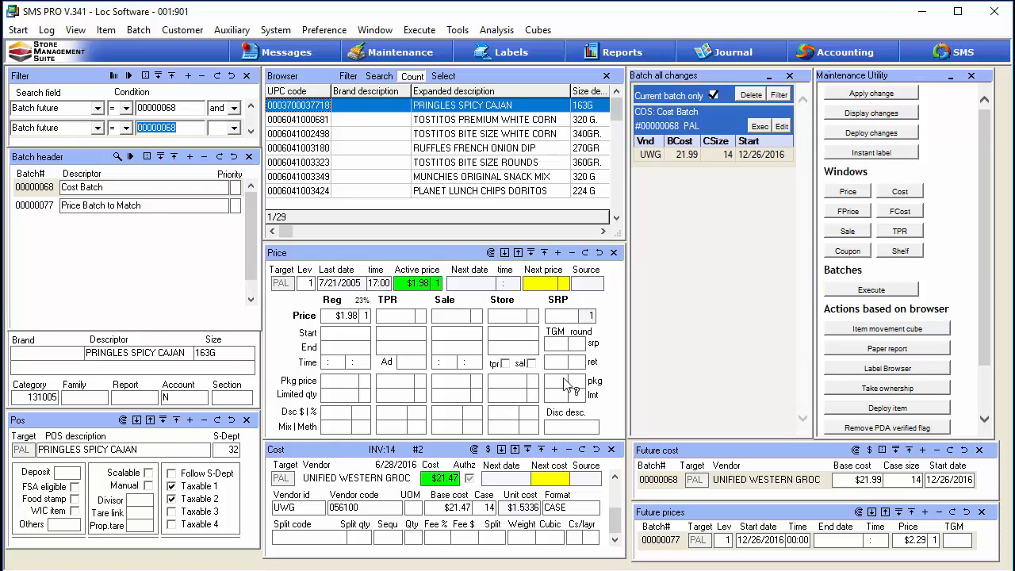
pyautogui.click(322, 162)
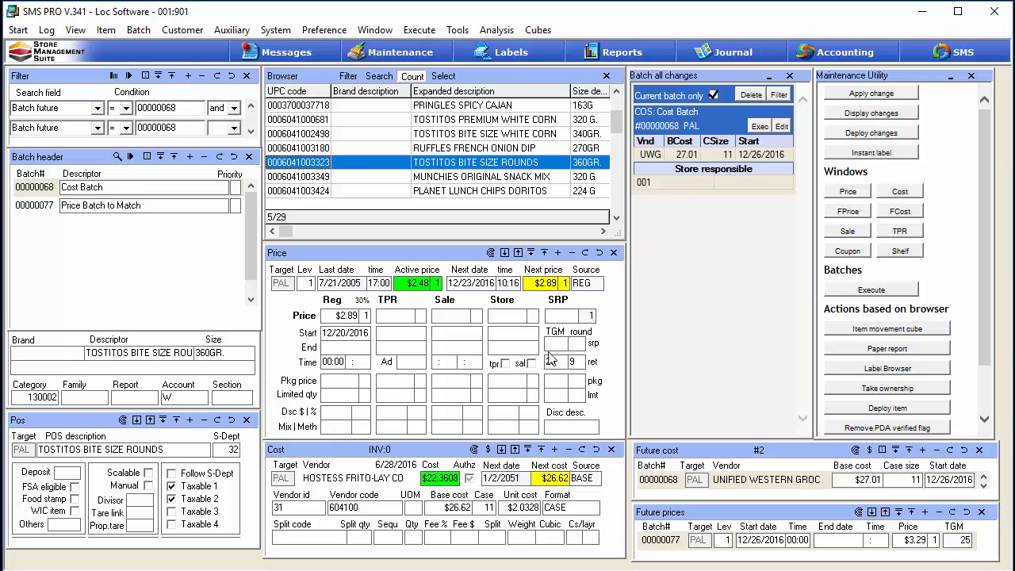
pyautogui.click(43, 205)
pyautogui.click(131, 156)
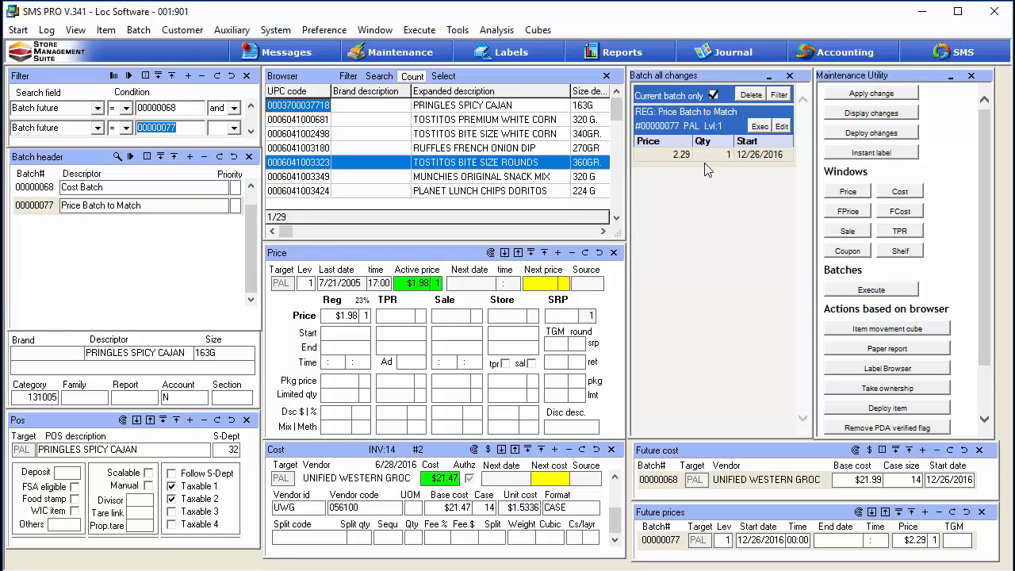